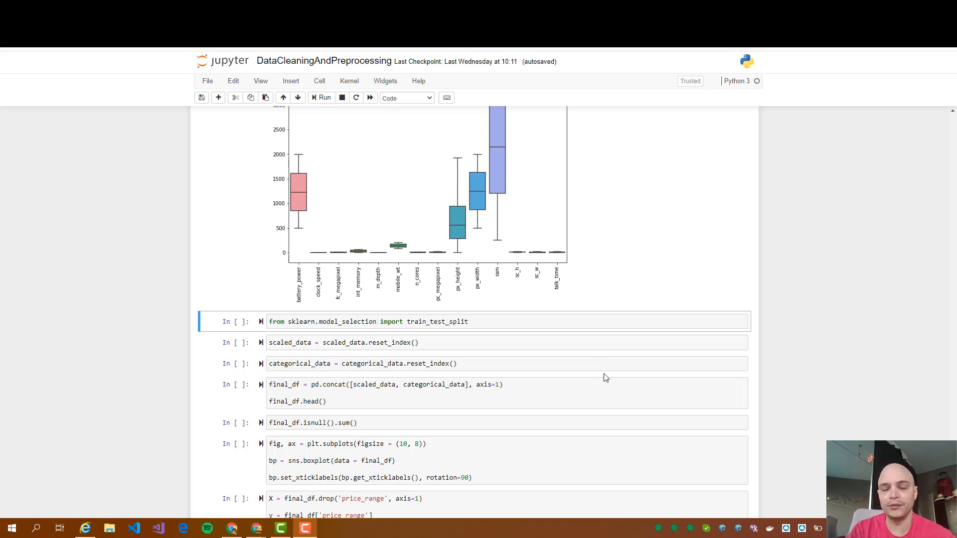
scroll(605, 378, up, 2)
scroll(604, 377, up, 3)
scroll(605, 378, up, 2)
scroll(605, 378, up, 1)
scroll(605, 378, up, 2)
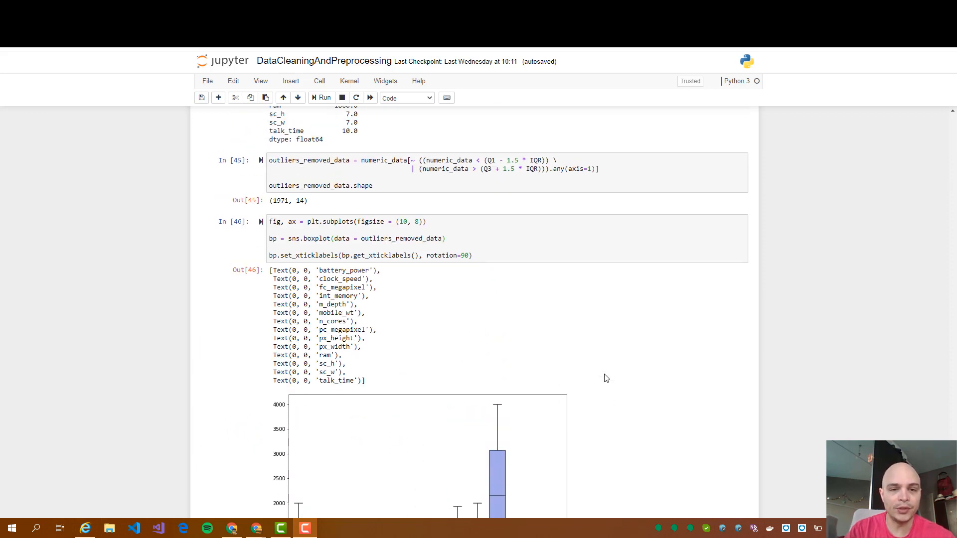
scroll(604, 377, down, 1)
scroll(605, 378, down, 2)
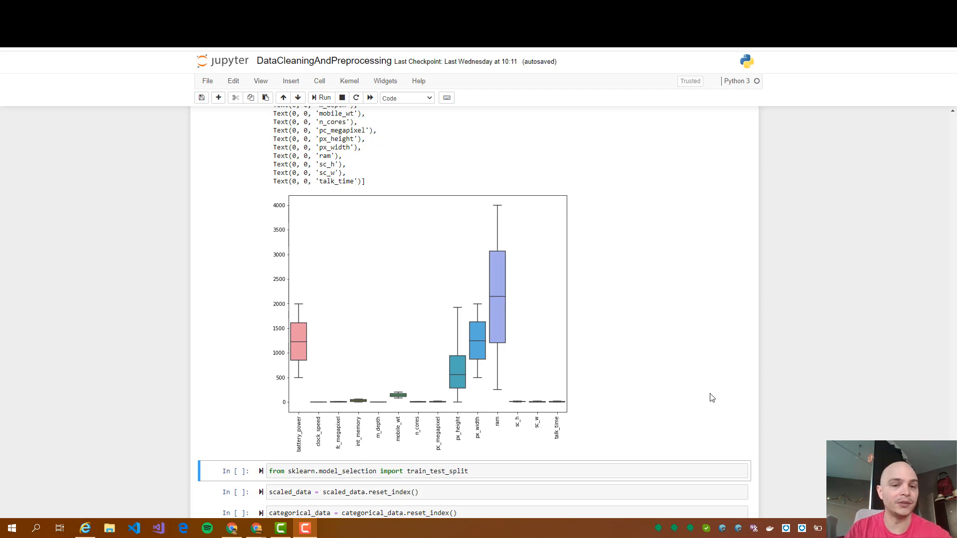
scroll(711, 399, down, 2)
Execute the train_test_split import and the reset_index cells for scaled_data and categorical_data.
click(401, 321)
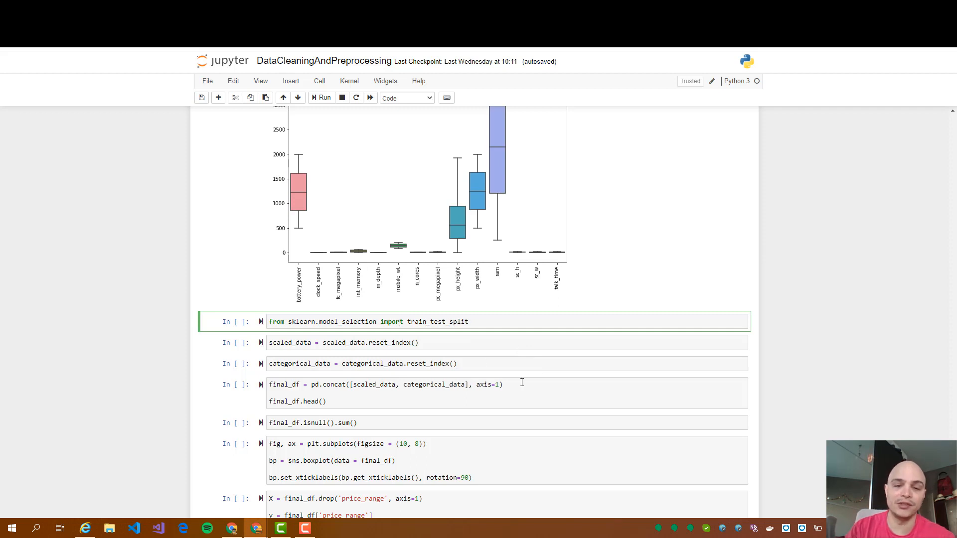
click(320, 98)
click(428, 343)
scroll(427, 343, down, 3)
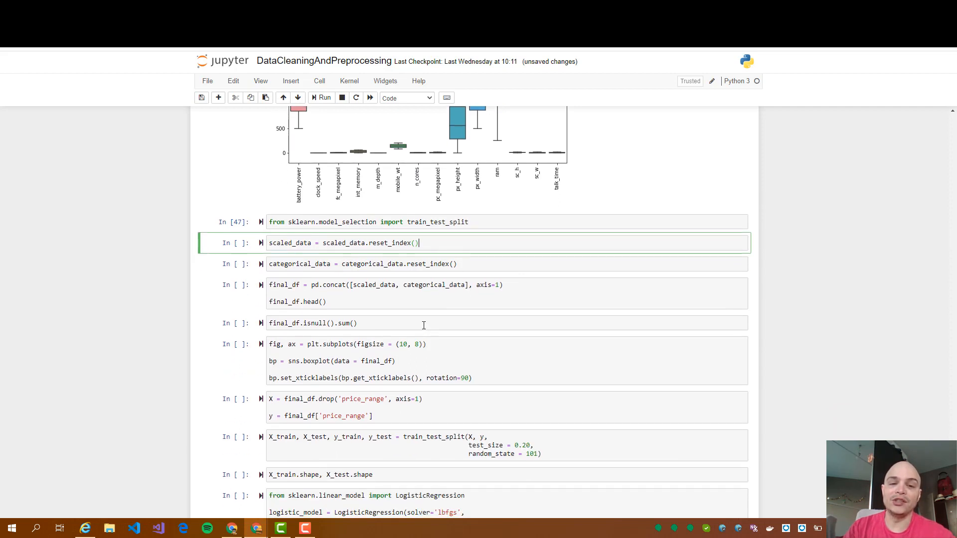
click(321, 99)
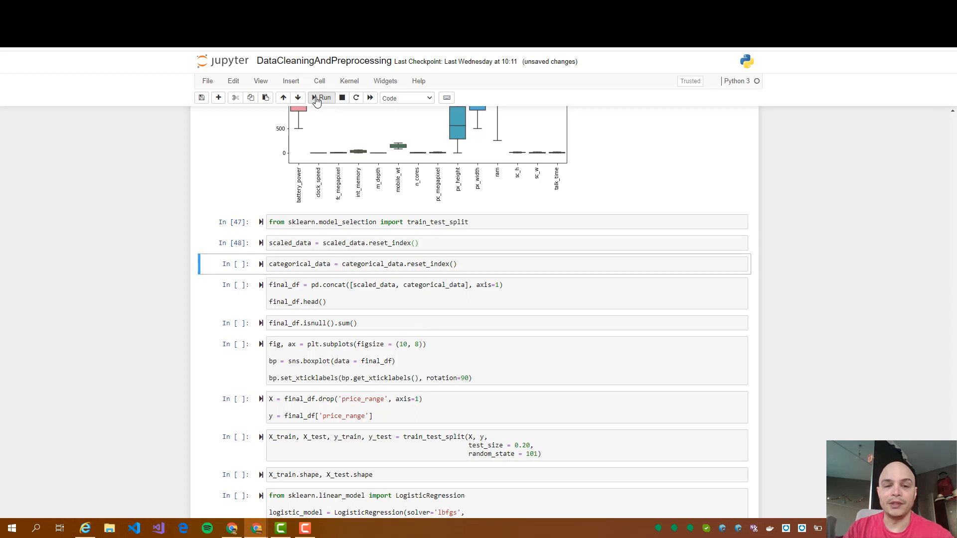
click(320, 98)
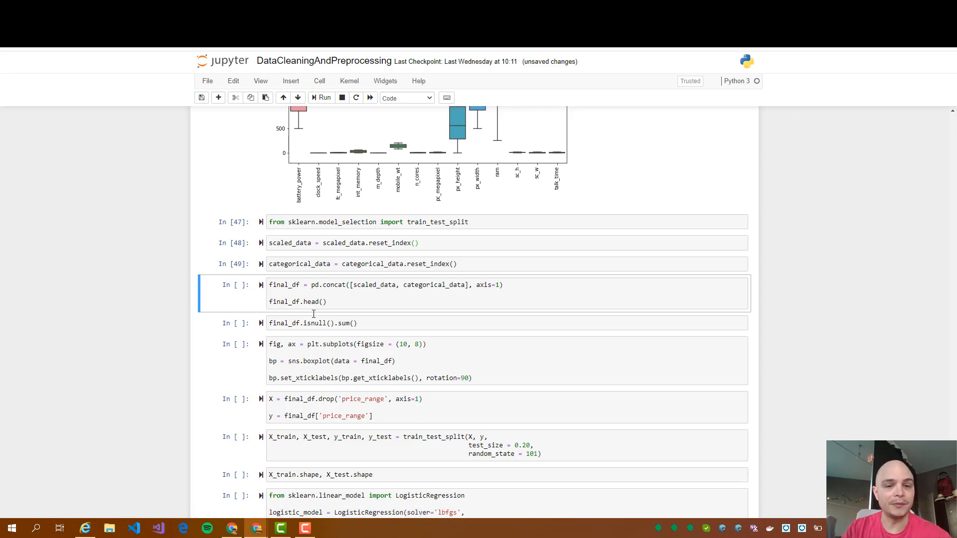
Build final_df with pd.concat, preview its rows, and confirm all isnull().sum() counts are zero.
click(369, 297)
scroll(370, 297, down, 1)
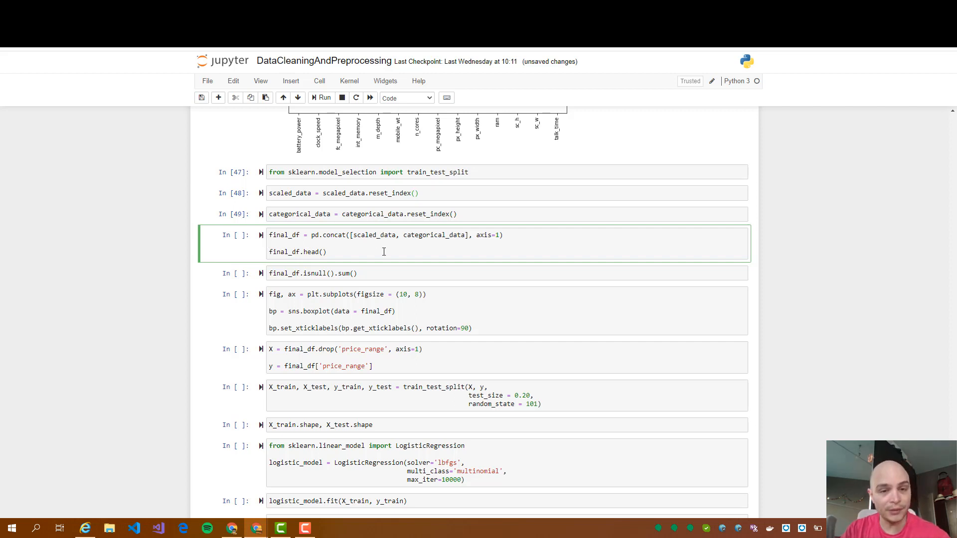
click(322, 98)
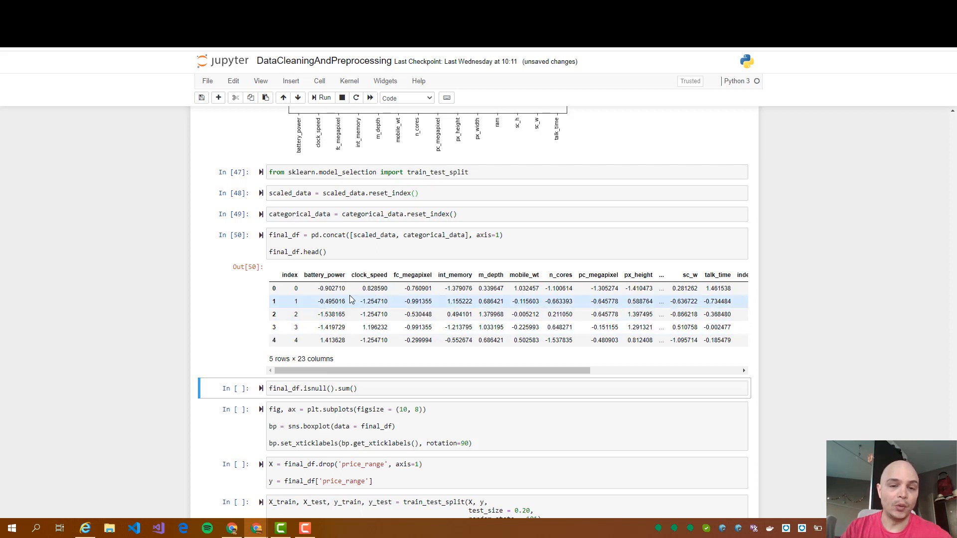
drag(569, 370, 732, 370)
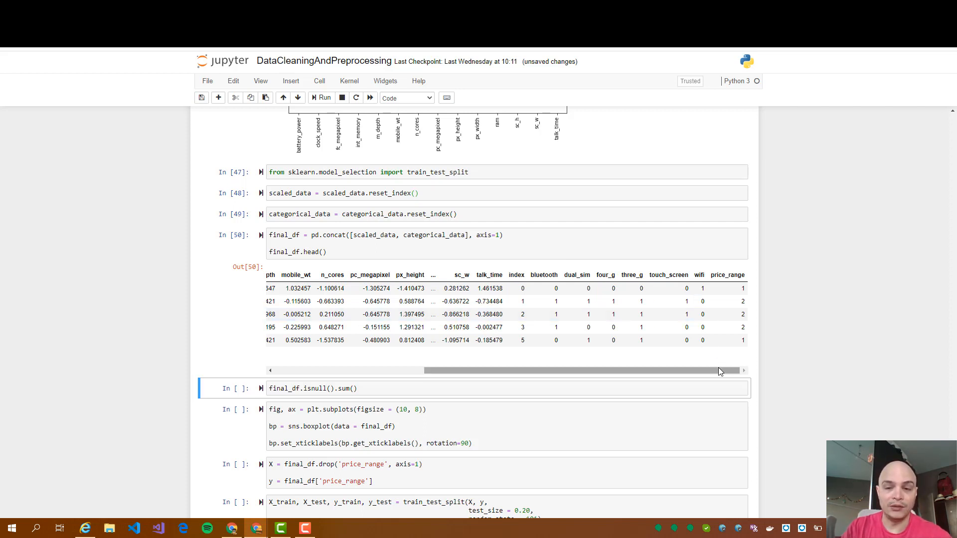
drag(724, 372, 479, 371)
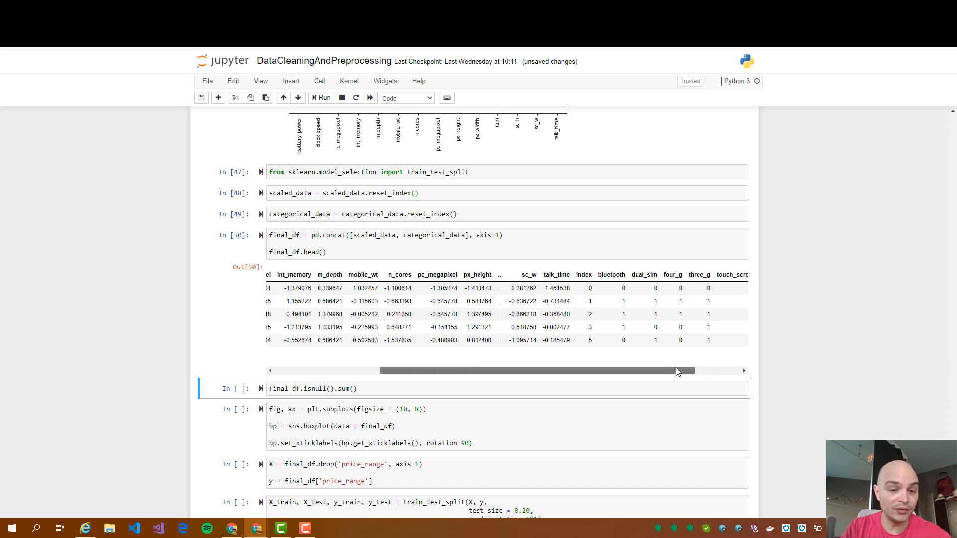
click(385, 390)
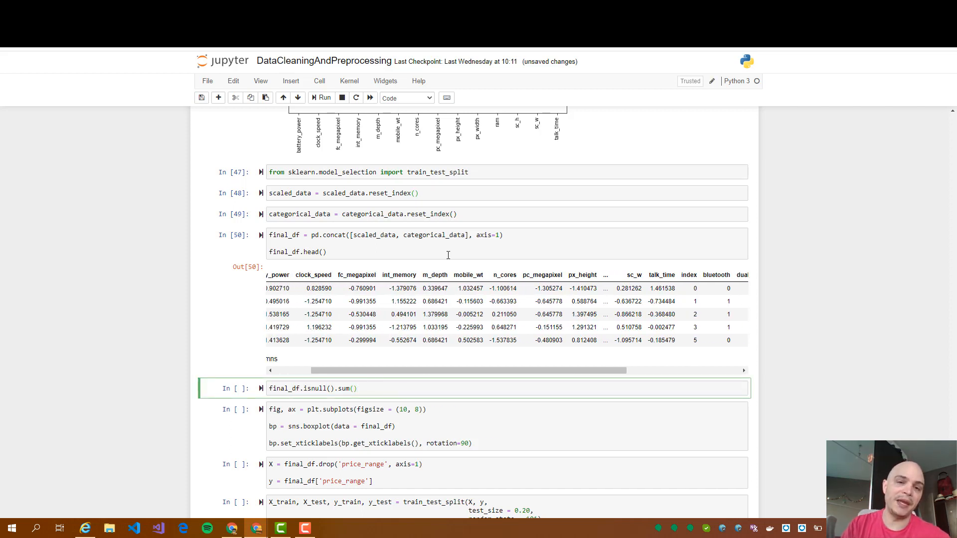
click(324, 99)
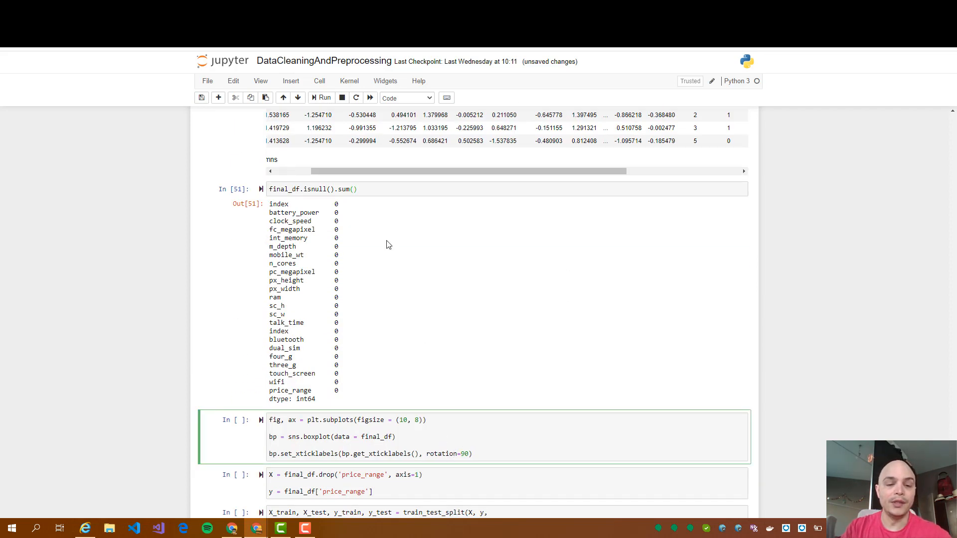
Render the subplots boxplot of all final_df columns and move on to the X/y cell.
click(324, 98)
scroll(560, 390, down, 5)
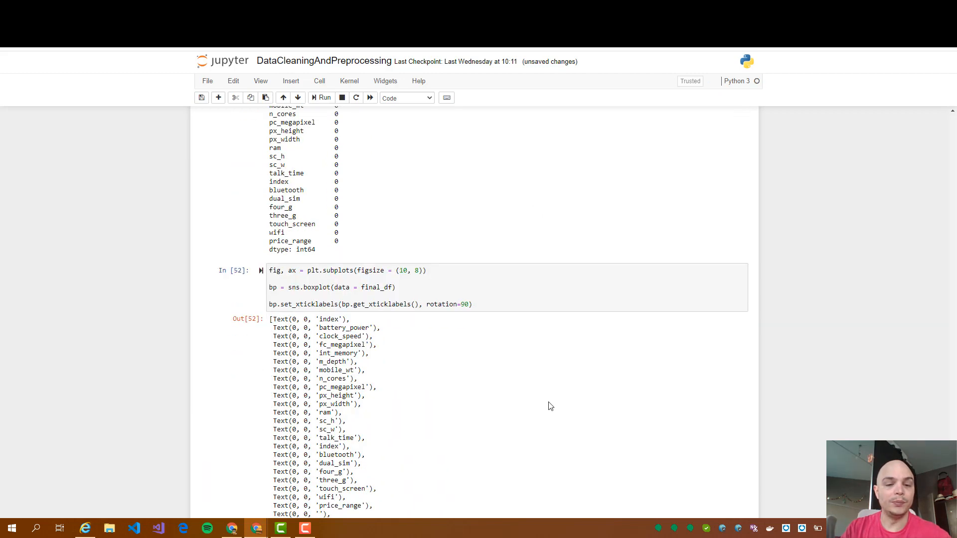
scroll(602, 389, down, 3)
scroll(605, 389, down, 3)
scroll(605, 389, down, 3)
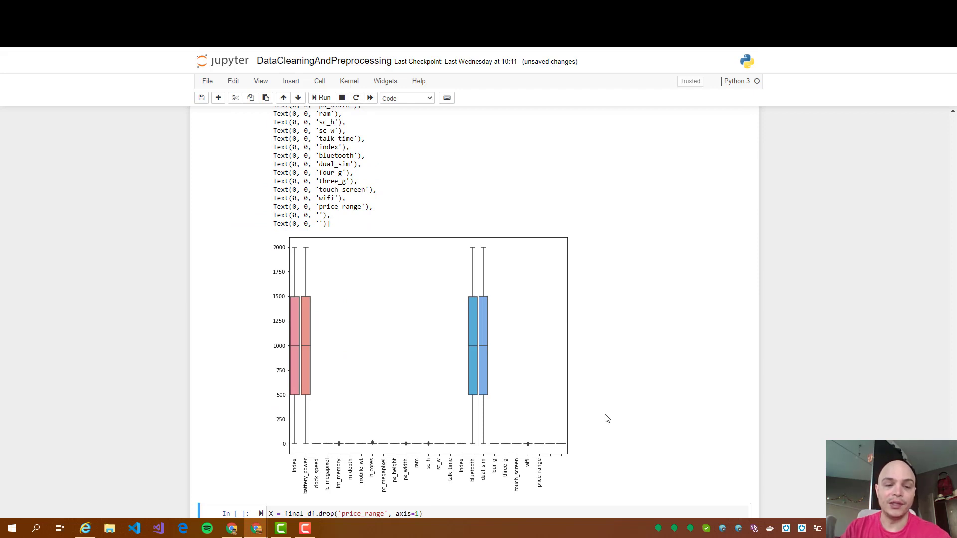
click(235, 389)
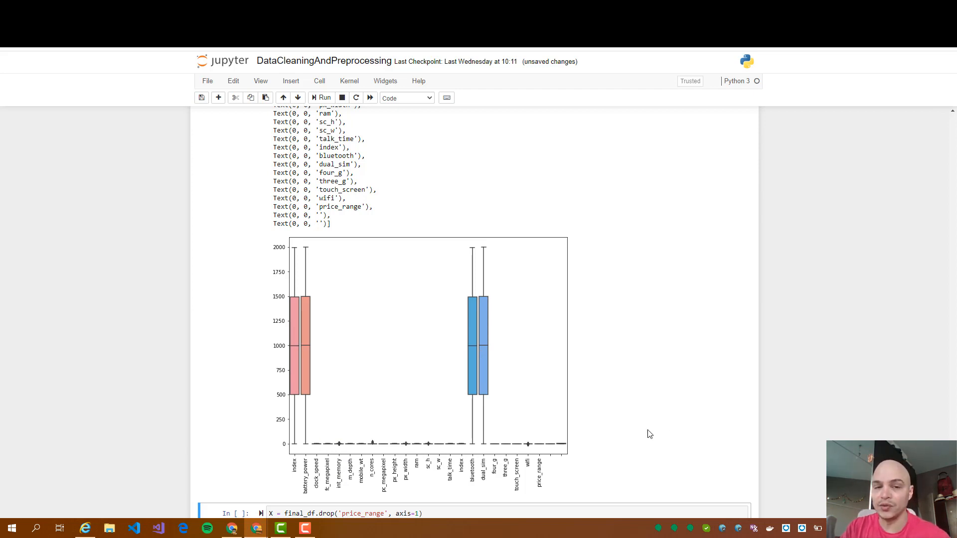
scroll(682, 318, down, 3)
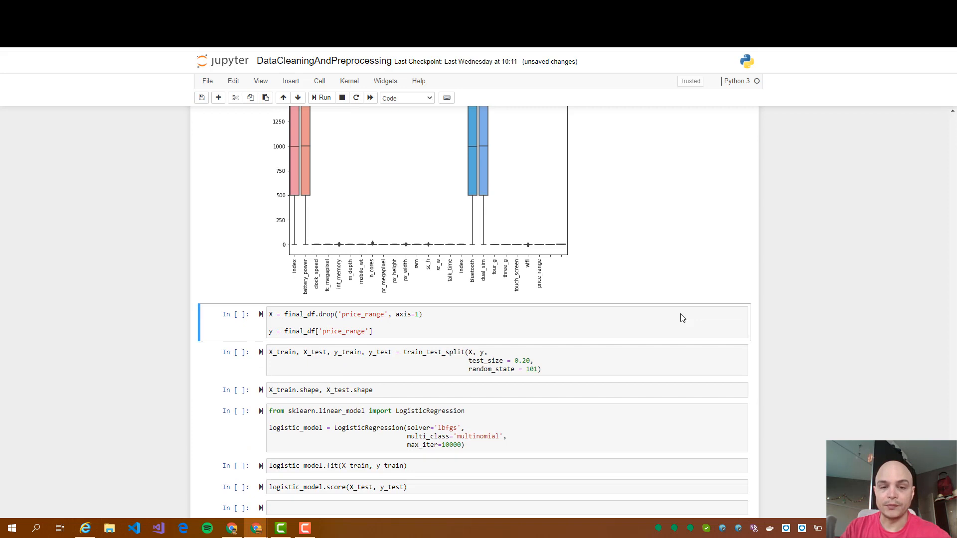
scroll(683, 318, down, 1)
Define X as final_df minus price_range and y as price_range, highlighting the 0.20 test size.
click(414, 328)
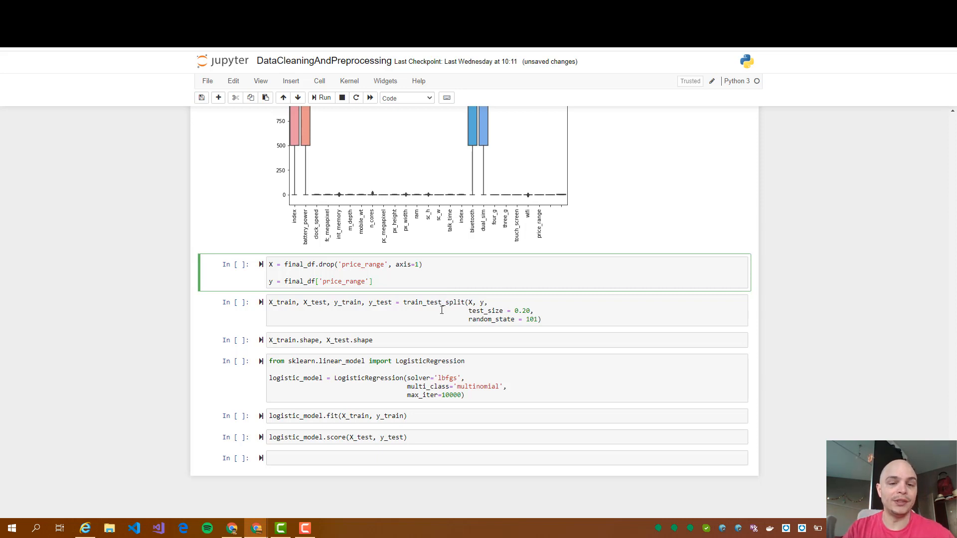
click(322, 98)
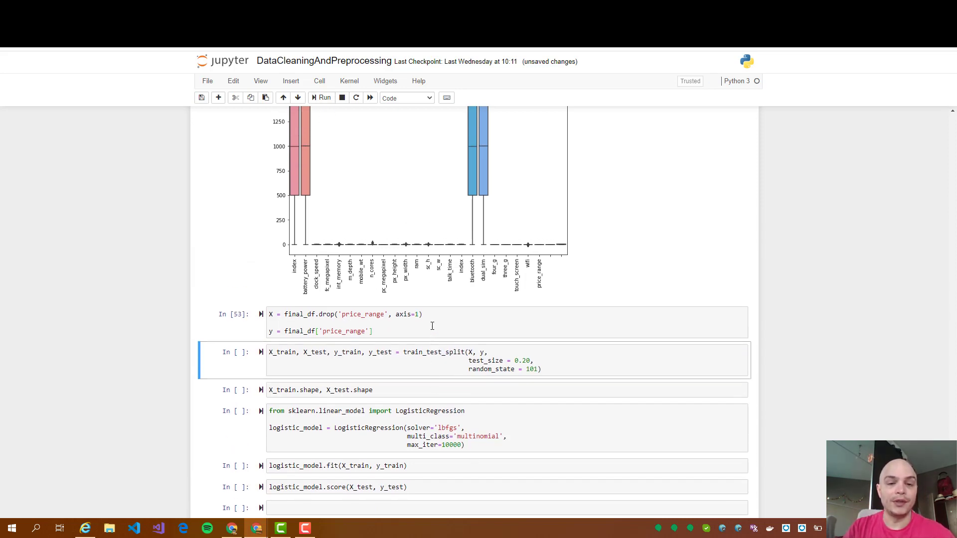
scroll(430, 326, down, 1)
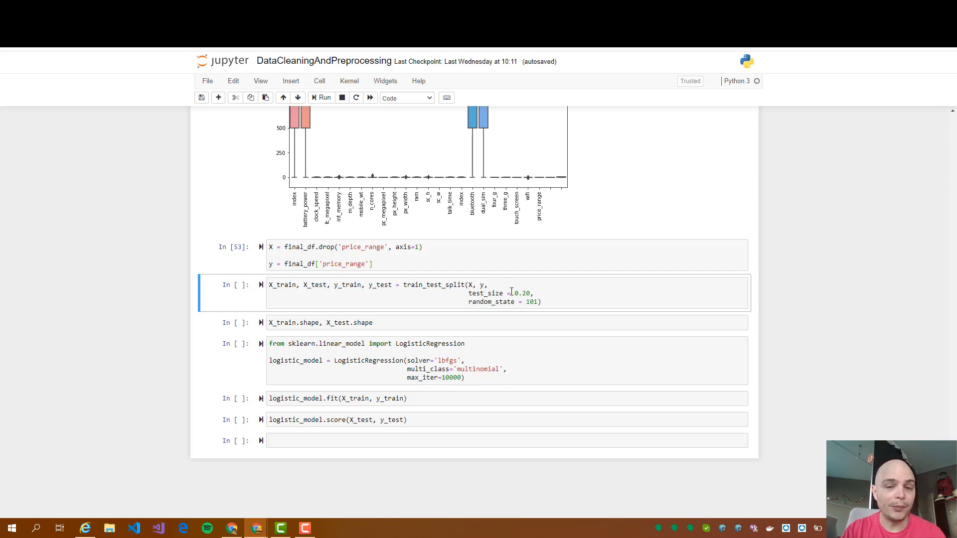
drag(515, 294, 532, 294)
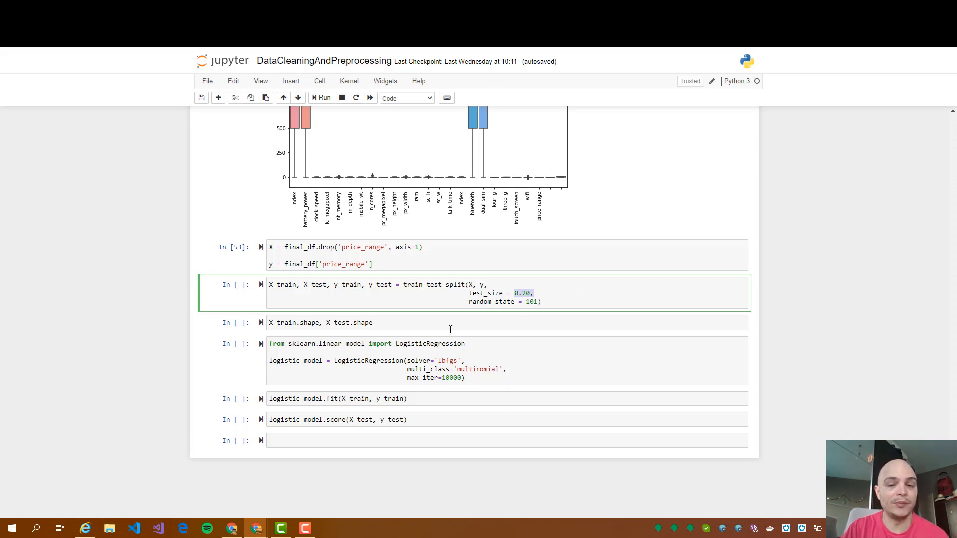
Split X and y 80/20 with random_state 101, show 1596/399 shapes, and create the multinomial LogisticRegression.
click(321, 98)
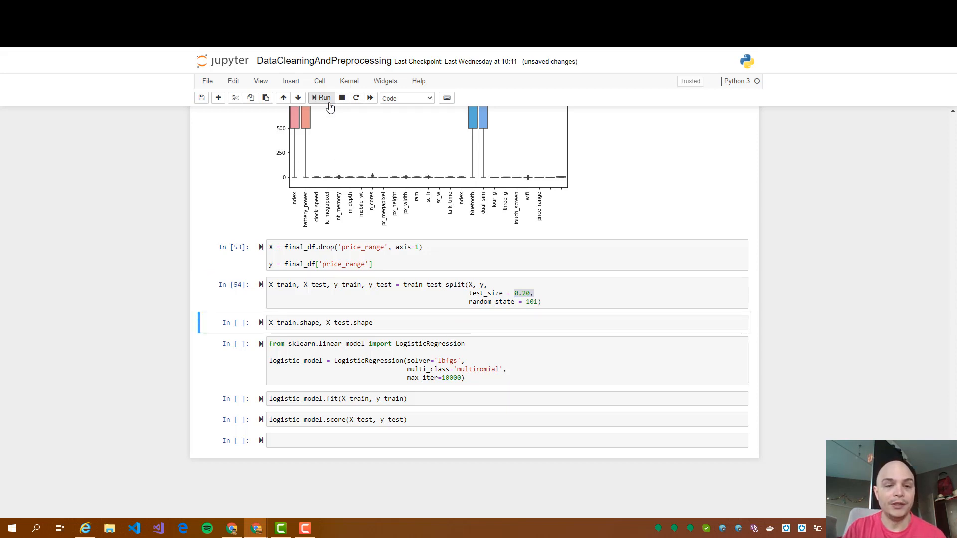
click(324, 98)
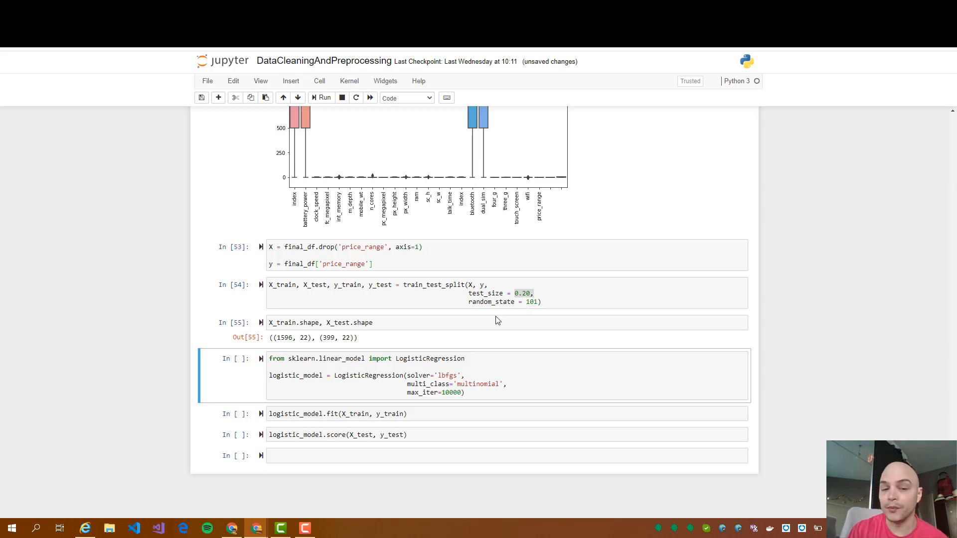
click(320, 98)
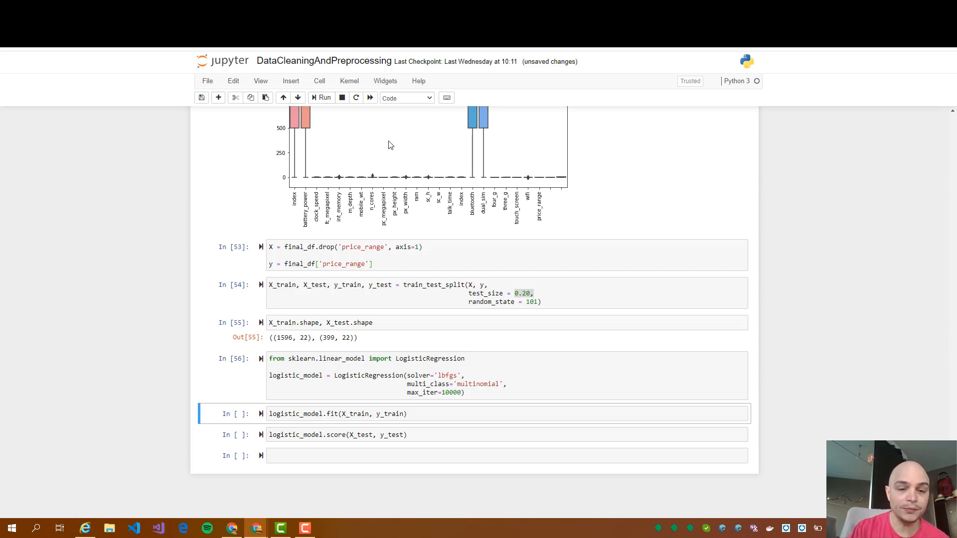
Fit logistic_model on the training data and score about 0.935 accuracy on the test set.
click(321, 97)
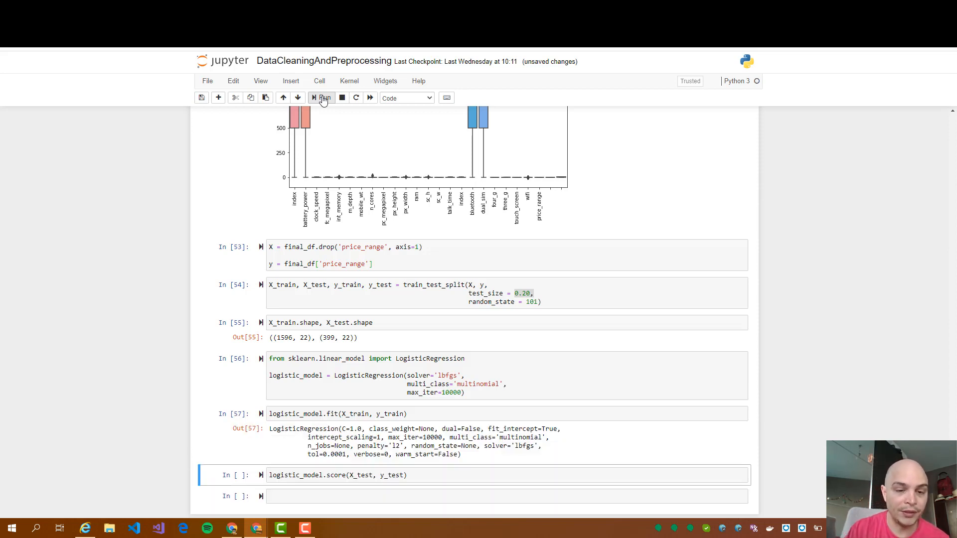
click(322, 99)
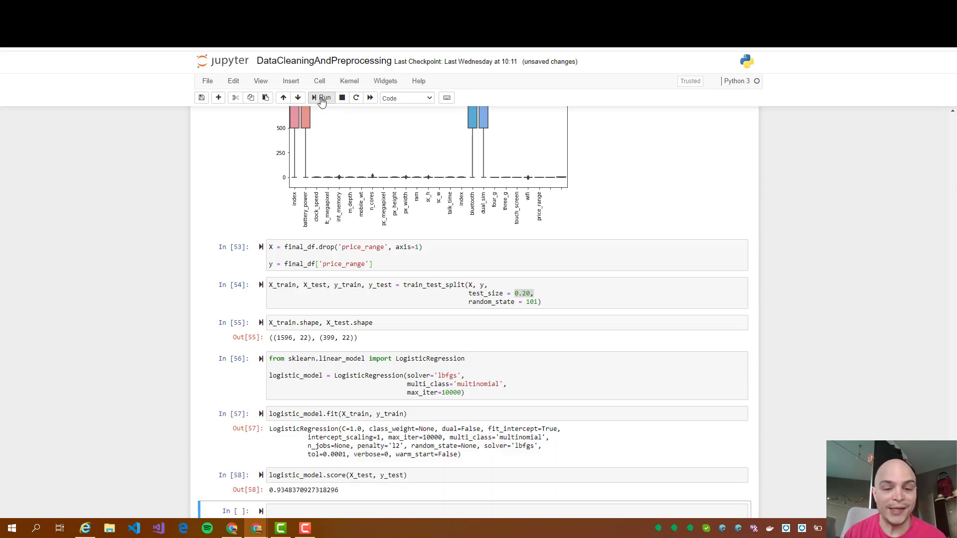